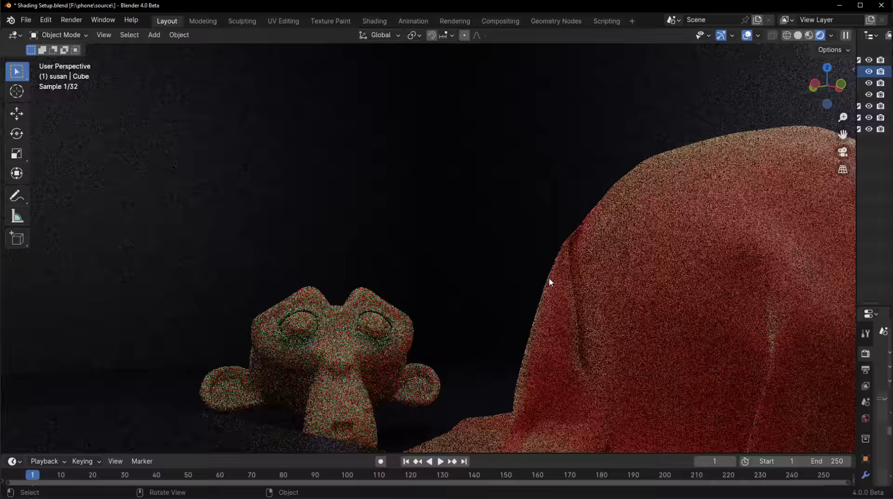
# Step: Orbit the rendered viewport to frame Suzanne, the cloth and the phone together
pyautogui.keyDown('ctrl'); pyautogui.moveTo(507, 236); pyautogui.dragTo(565, 251, button='middle'); pyautogui.keyUp('ctrl')
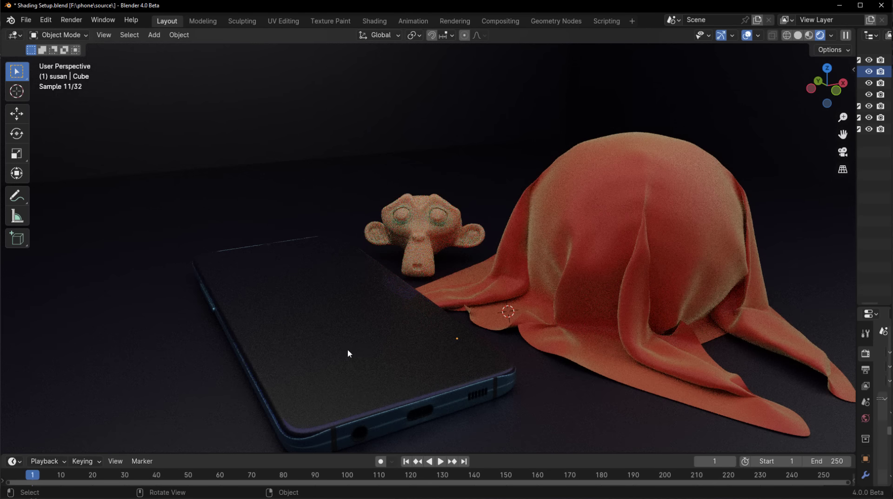
pyautogui.moveTo(348, 354); pyautogui.dragTo(395, 356, button='middle')
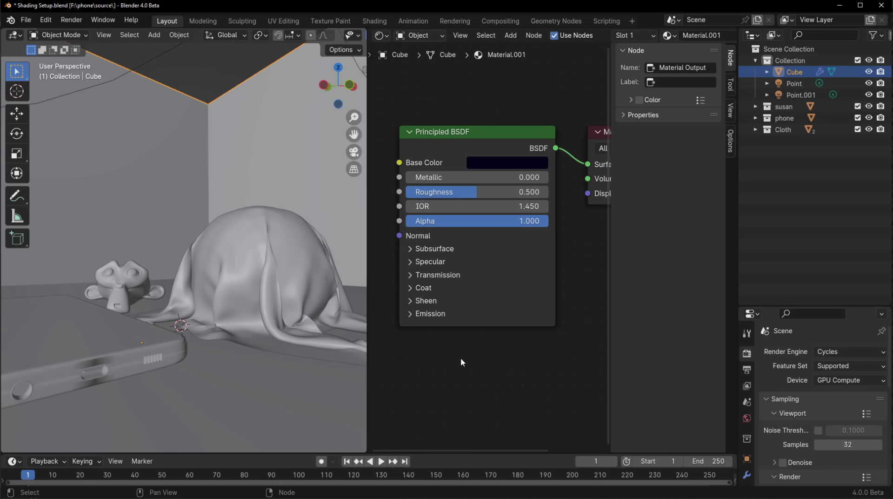
# Step: Select the cloth (Grid) and give it a new material
pyautogui.click(279, 324)
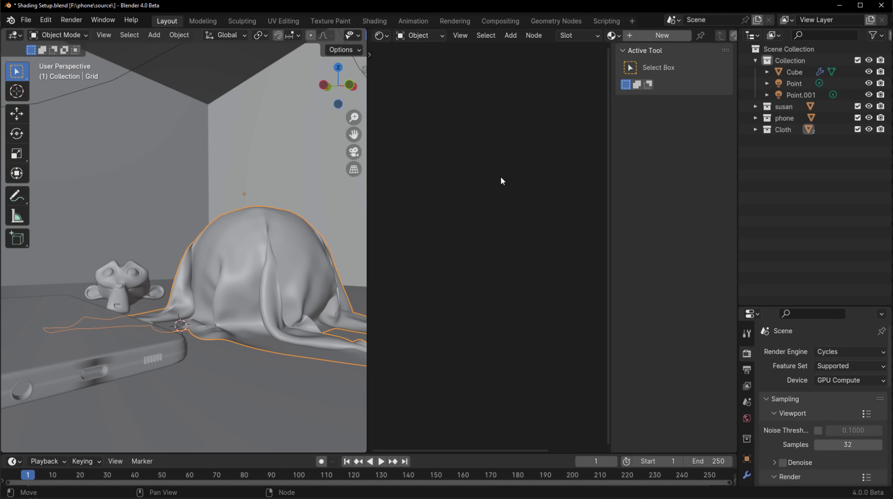
pyautogui.click(662, 36)
pyautogui.click(418, 302)
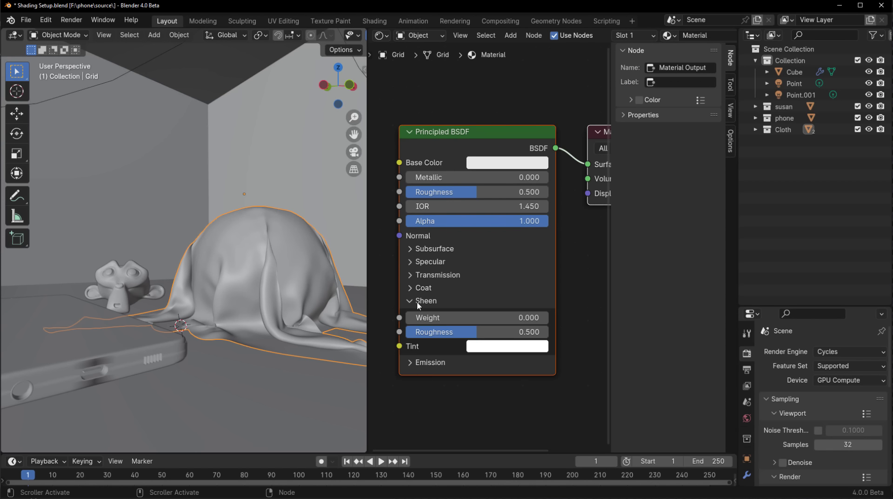
pyautogui.click(417, 300)
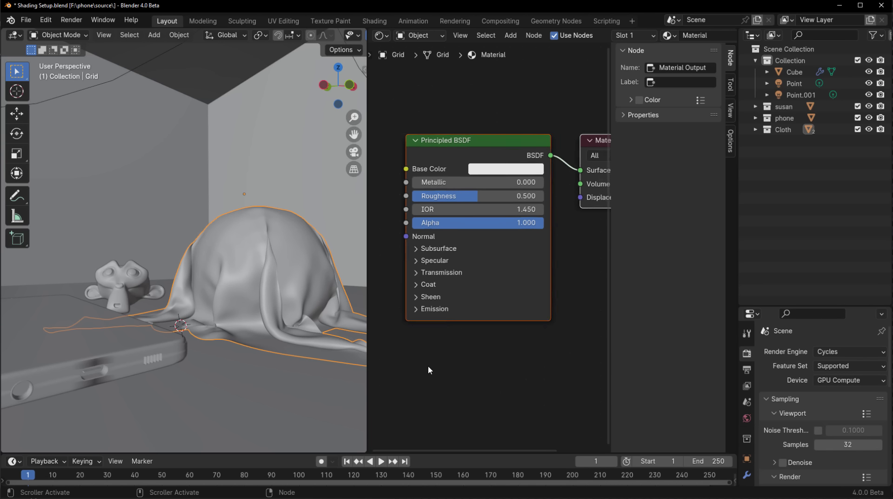
pyautogui.scroll(-2, 466, 368)
# Step: Add a Sheen BSDF node and arrange it beside the Principled BSDF
pyautogui.hotkey('shift', 'a')
pyautogui.moveTo(418, 298)
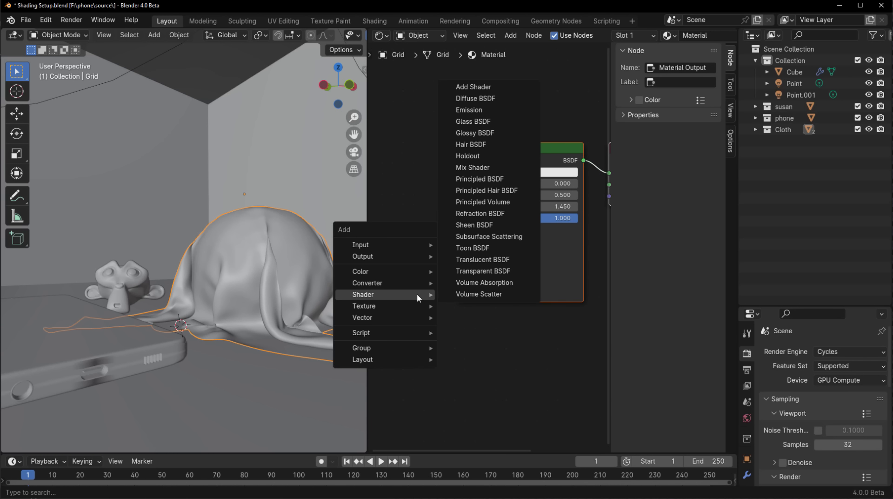
pyautogui.click(479, 227)
pyautogui.click(445, 112)
pyautogui.moveTo(496, 147); pyautogui.dragTo(467, 241)
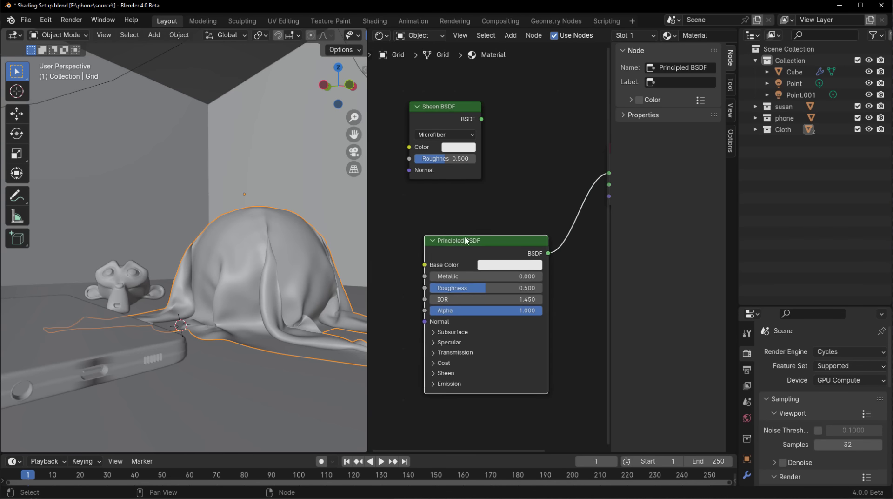
pyautogui.hscroll(5, 492, 211)
pyautogui.moveTo(394, 146); pyautogui.dragTo(481, 186)
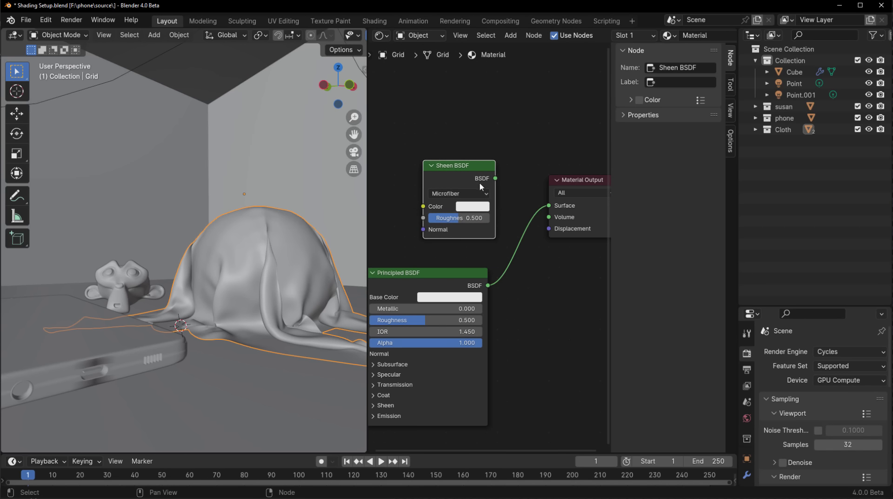
pyautogui.scroll(2, 481, 186)
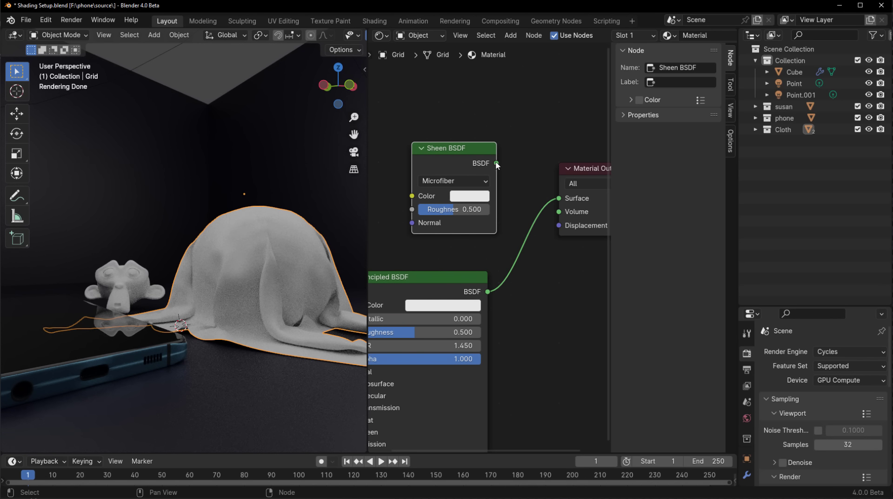
# Step: Link the Sheen BSDF to the Material Output Surface and tint its colour pale green
pyautogui.moveTo(497, 165); pyautogui.dragTo(559, 198)
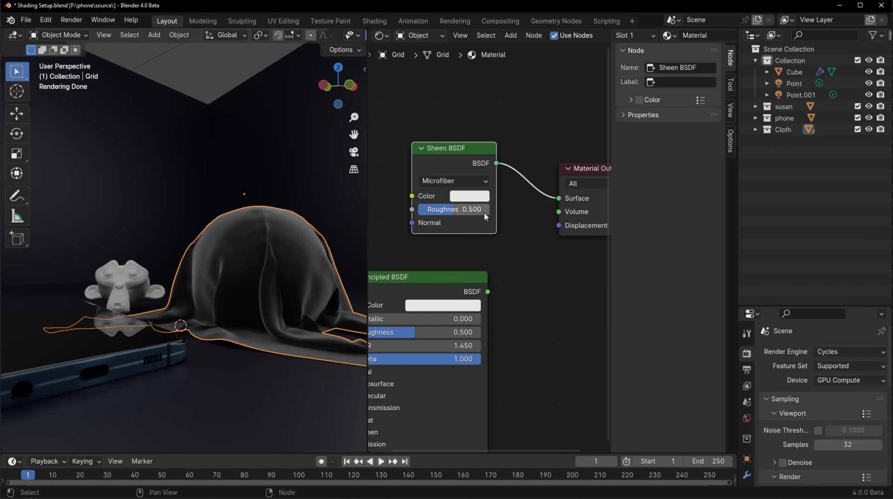
pyautogui.scroll(1, 485, 216)
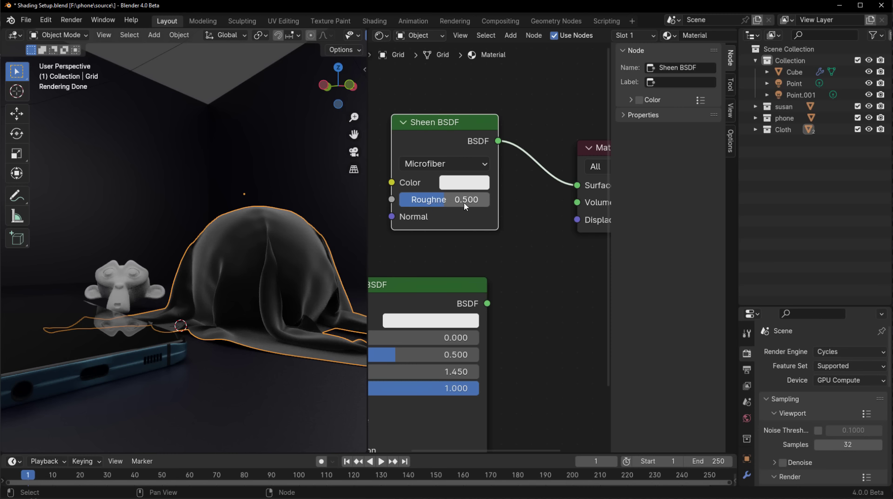
pyautogui.click(475, 188)
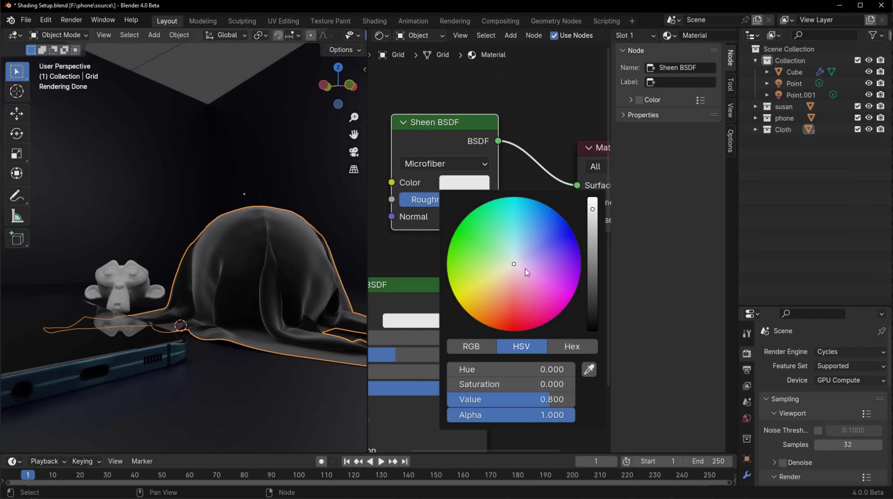
pyautogui.moveTo(517, 263)
pyautogui.mouseDown()
pyautogui.moveTo(525, 252)
pyautogui.moveTo(498, 259)
pyautogui.moveTo(506, 252)
pyautogui.mouseUp()
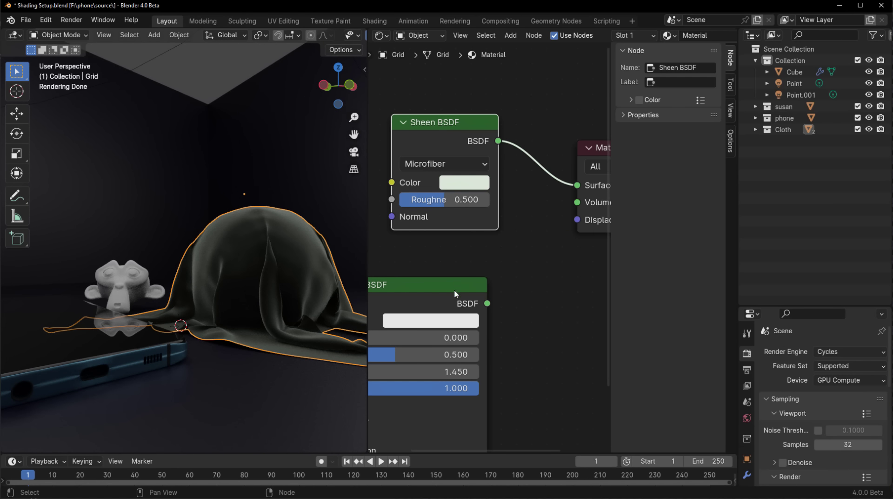
# Step: Undo back to the plain Principled BSDF and set the cloth's base colour to black
pyautogui.hotkey('ctrl', 'z')
pyautogui.scroll(-1, 546, 271)
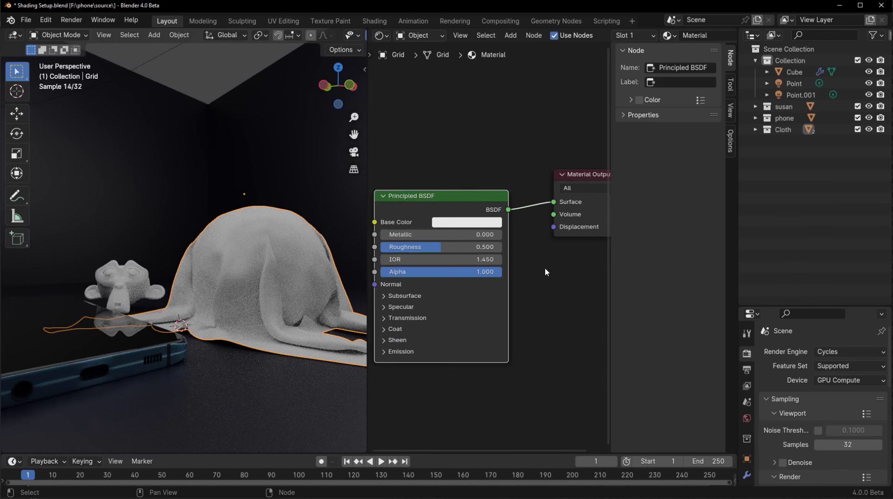
pyautogui.moveTo(533, 298); pyautogui.dragTo(567, 266, button='middle')
pyautogui.scroll(1, 427, 341)
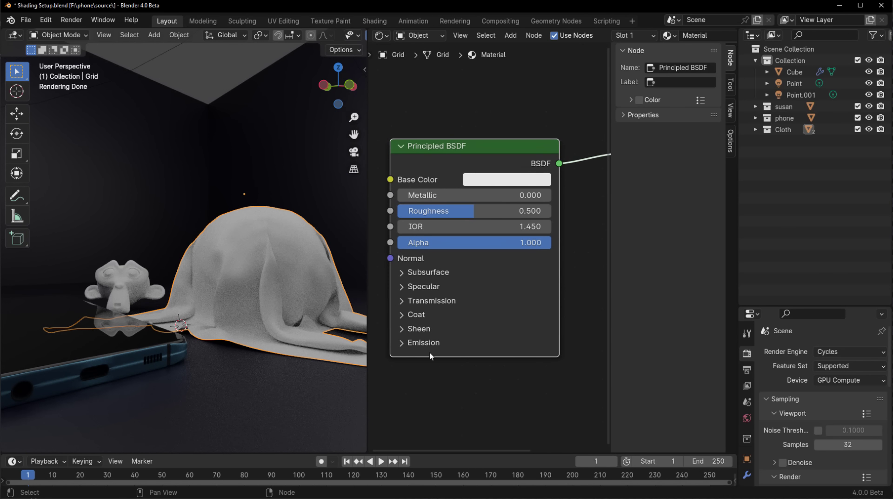
pyautogui.click(535, 181)
pyautogui.moveTo(606, 247); pyautogui.dragTo(605, 318)
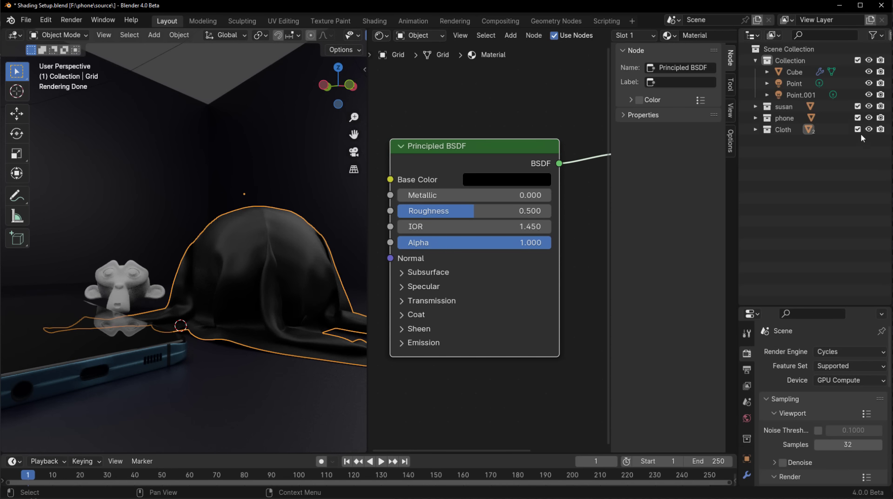
# Step: Hide the phone and Suzanne, frame the cloth, and expand the Sheen settings
pyautogui.moveTo(869, 117); pyautogui.dragTo(871, 108)
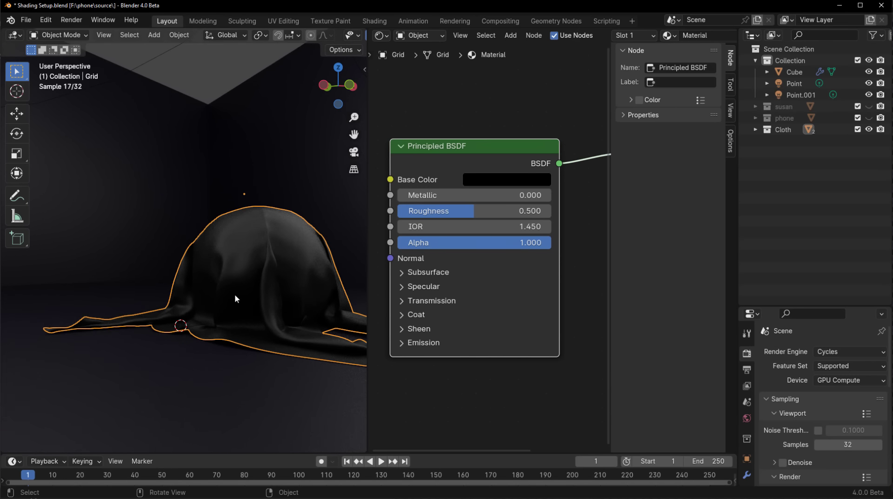
pyautogui.moveTo(235, 294); pyautogui.dragTo(411, 438, button='middle')
pyautogui.click(474, 425)
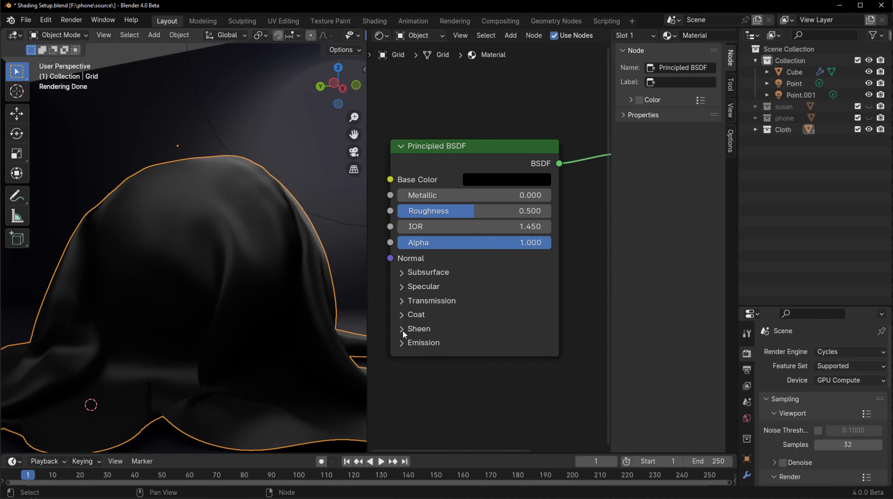
pyautogui.click(403, 330)
pyautogui.moveTo(426, 407); pyautogui.dragTo(445, 355, button='middle')
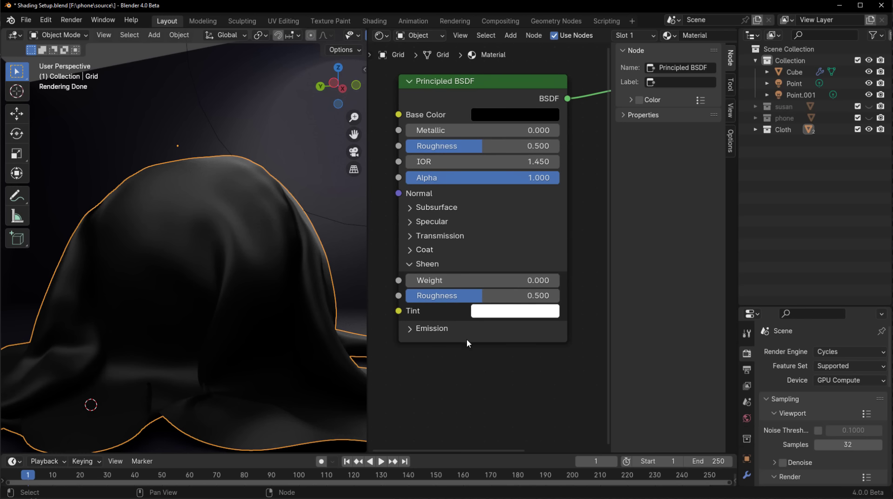
# Step: Tint the sheen blue and raise Sheen Weight stepwise to 1.000
pyautogui.click(503, 320)
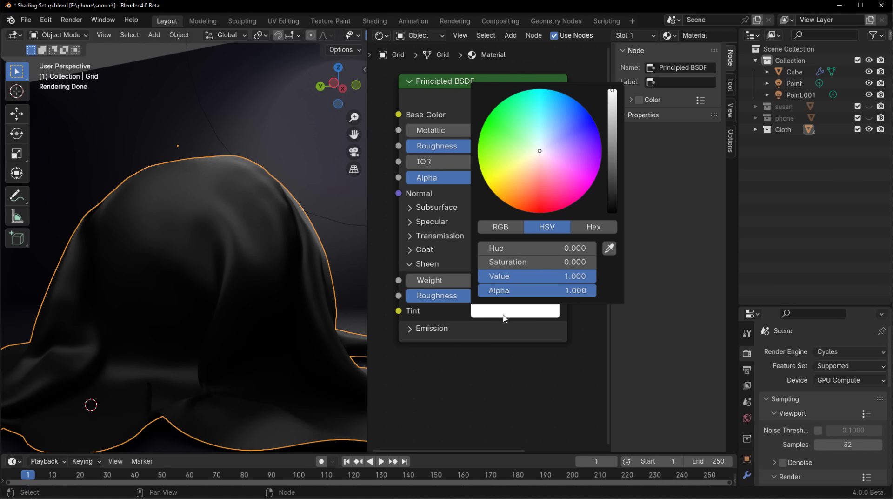
pyautogui.click(549, 161)
pyautogui.moveTo(548, 161)
pyautogui.mouseDown()
pyautogui.moveTo(556, 174)
pyautogui.moveTo(518, 188)
pyautogui.moveTo(540, 108)
pyautogui.moveTo(561, 174)
pyautogui.moveTo(541, 171)
pyautogui.moveTo(538, 156)
pyautogui.moveTo(560, 184)
pyautogui.moveTo(545, 145)
pyautogui.moveTo(574, 119)
pyautogui.moveTo(568, 136)
pyautogui.mouseUp()
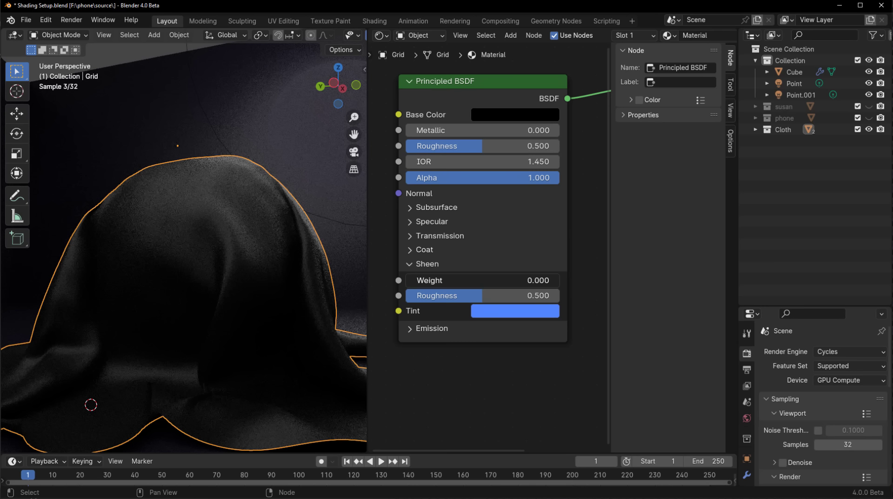
pyautogui.moveTo(416, 279); pyautogui.dragTo(457, 279)
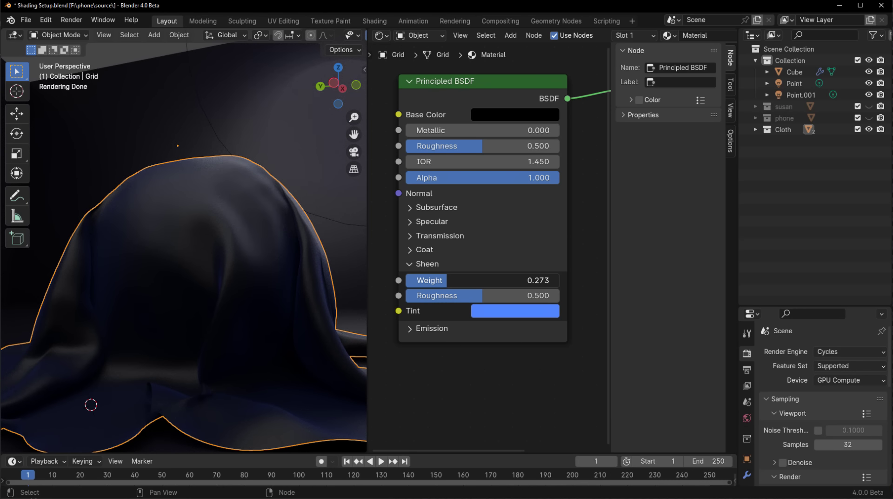
pyautogui.moveTo(458, 279); pyautogui.dragTo(477, 279)
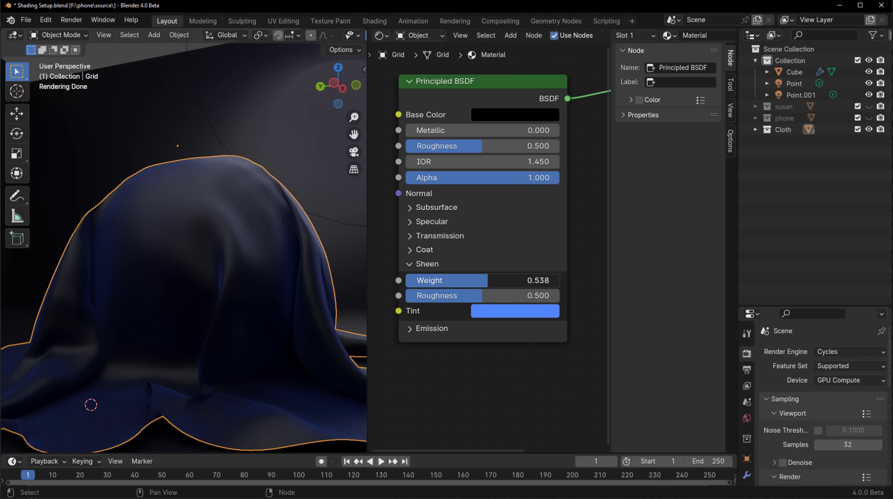
pyautogui.moveTo(489, 280); pyautogui.dragTo(503, 287)
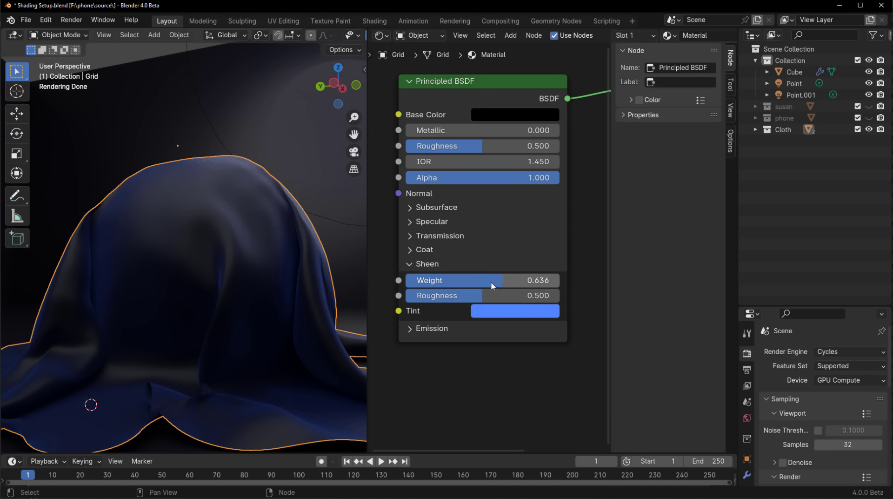
pyautogui.moveTo(491, 281); pyautogui.dragTo(564, 291)
# Step: Sweep Sheen Roughness through very low values, then up to 1.000
pyautogui.moveTo(471, 300); pyautogui.dragTo(395, 300)
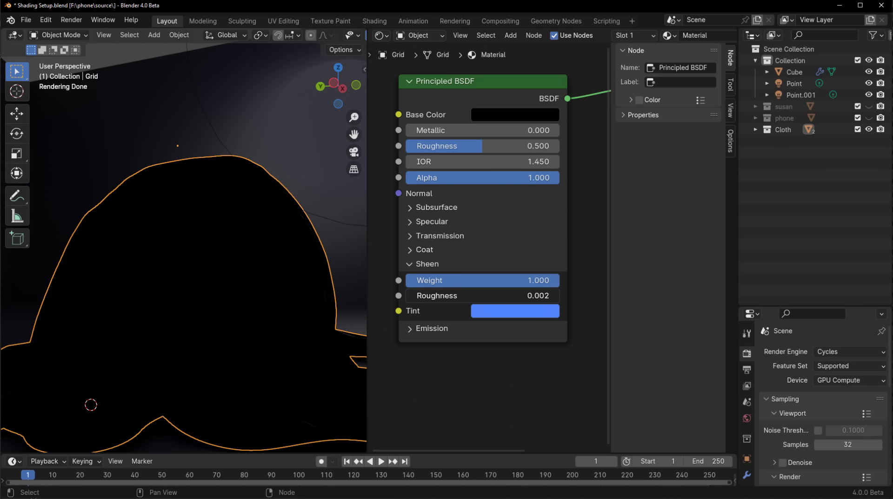
pyautogui.moveTo(394, 300); pyautogui.dragTo(416, 300)
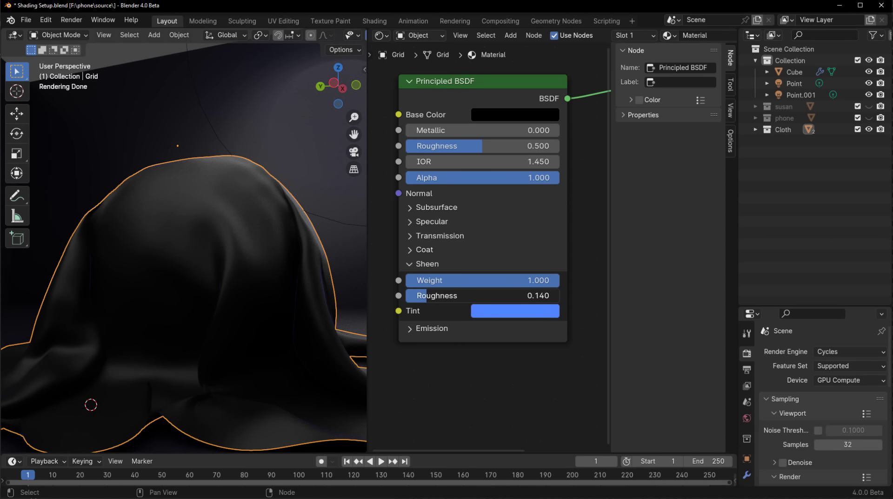
pyautogui.moveTo(427, 296); pyautogui.dragTo(558, 295)
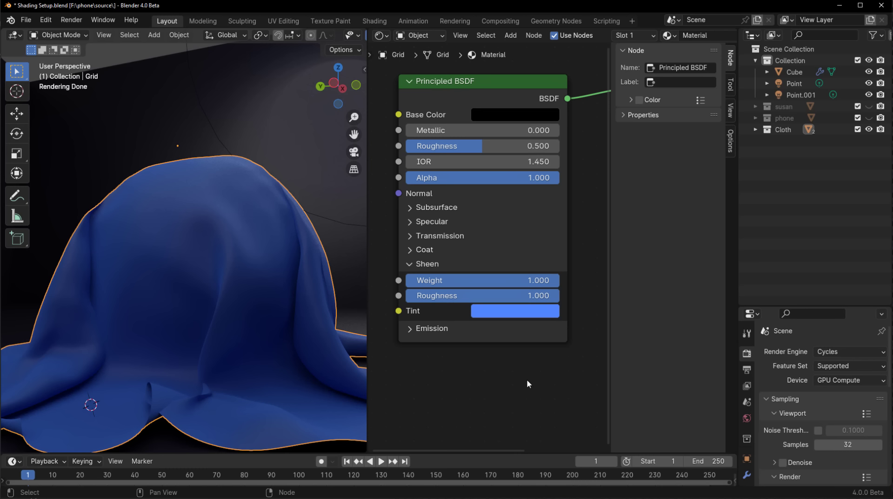
# Step: Change the cloth's base colour from black to a saturated red
pyautogui.click(530, 116)
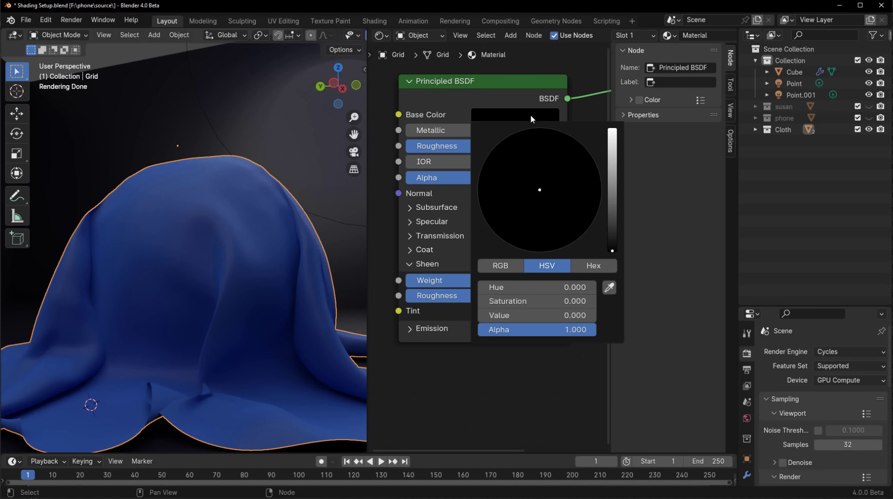
pyautogui.moveTo(611, 198); pyautogui.dragTo(613, 152)
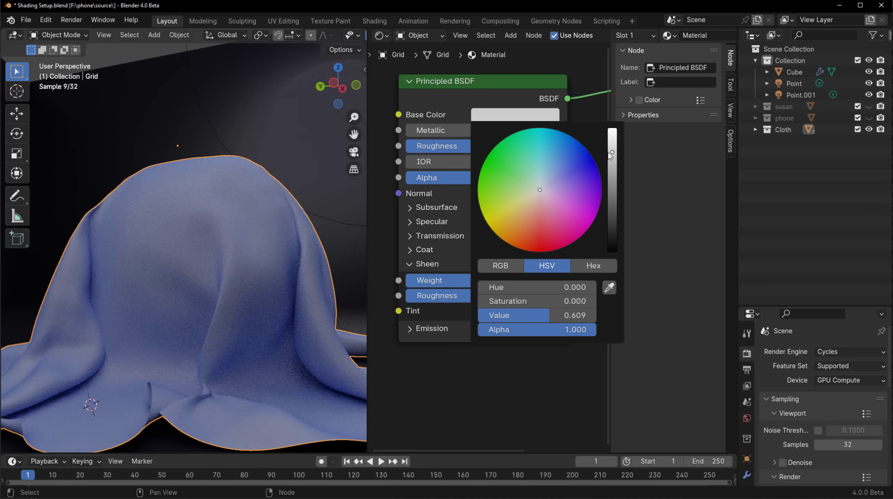
pyautogui.click(554, 199)
pyautogui.moveTo(554, 200); pyautogui.dragTo(539, 252)
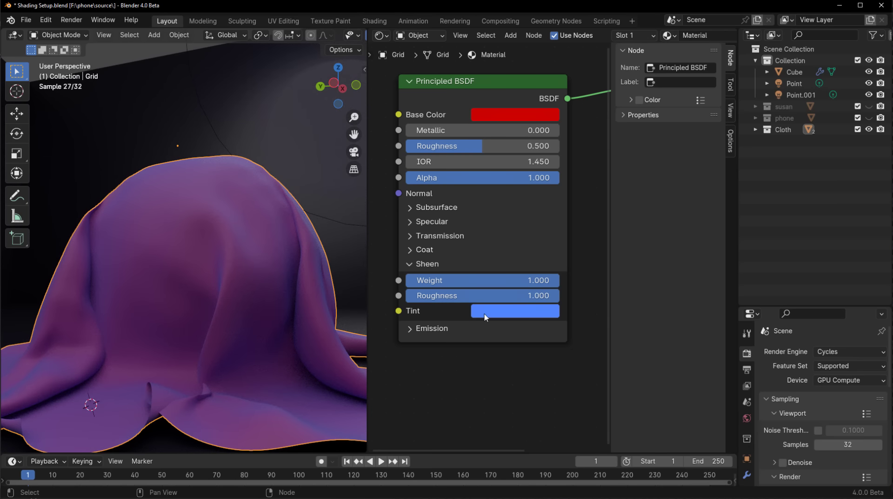
# Step: Tint the sheen pale yellow, with Sheen Weight about 0.77 and Roughness about 0.54
pyautogui.click(485, 318)
pyautogui.click(569, 134)
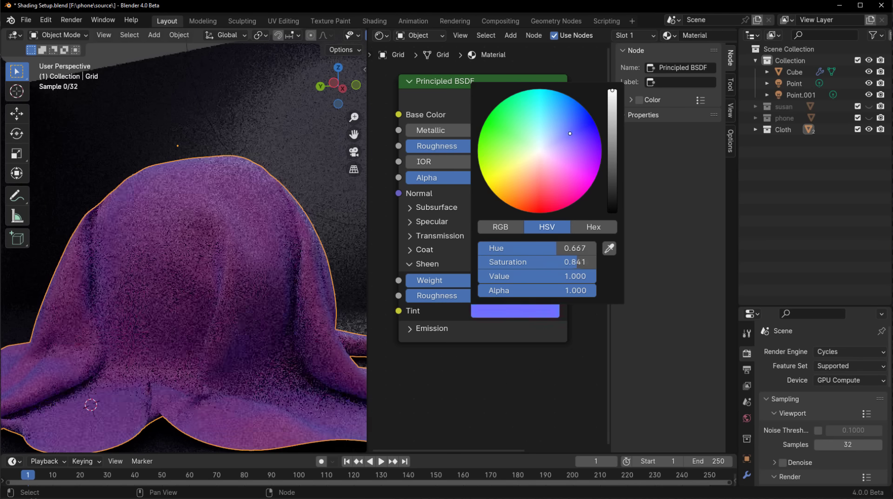
pyautogui.moveTo(569, 134)
pyautogui.mouseDown()
pyautogui.moveTo(533, 162)
pyautogui.moveTo(524, 157)
pyautogui.mouseUp()
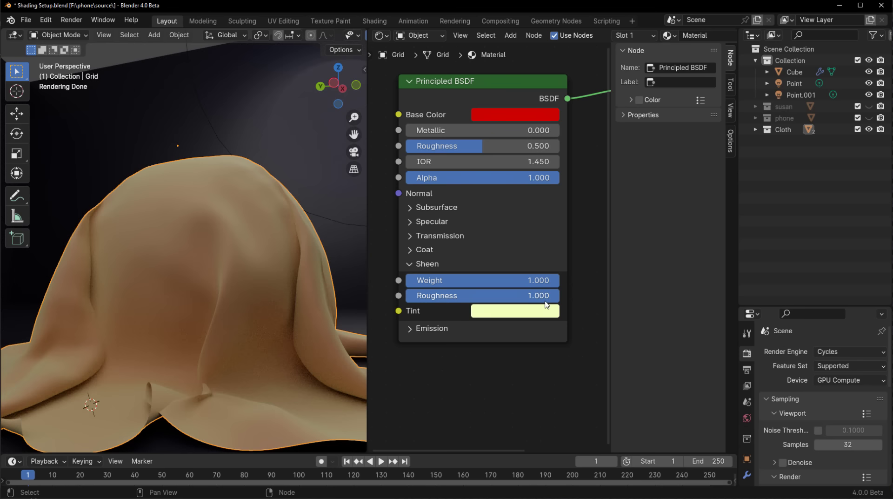
pyautogui.moveTo(555, 281)
pyautogui.mouseDown()
pyautogui.moveTo(463, 281)
pyautogui.moveTo(516, 281)
pyautogui.moveTo(527, 295)
pyautogui.moveTo(477, 296)
pyautogui.moveTo(543, 281)
pyautogui.mouseUp()
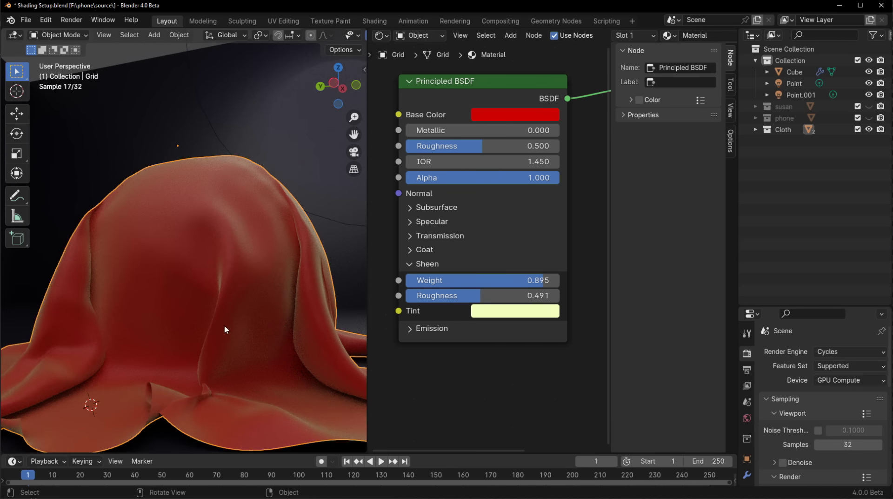
pyautogui.moveTo(235, 327); pyautogui.dragTo(216, 321, button='middle')
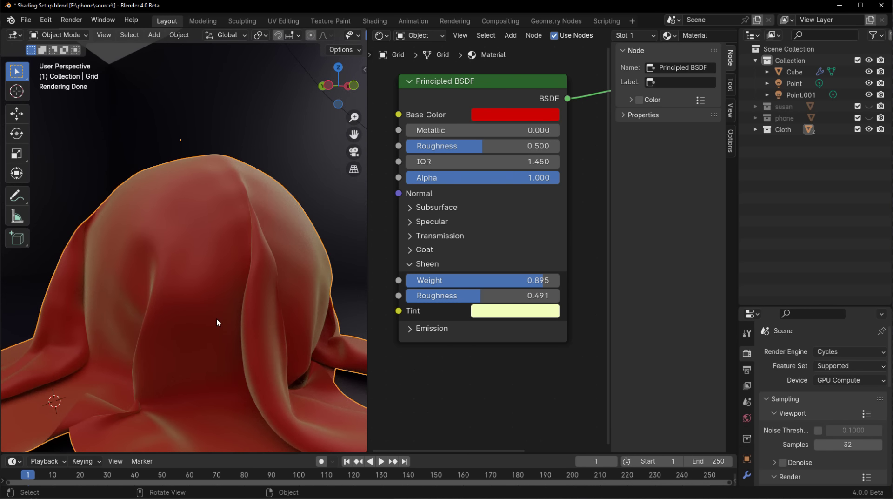
pyautogui.moveTo(217, 319); pyautogui.dragTo(129, 303, button='middle')
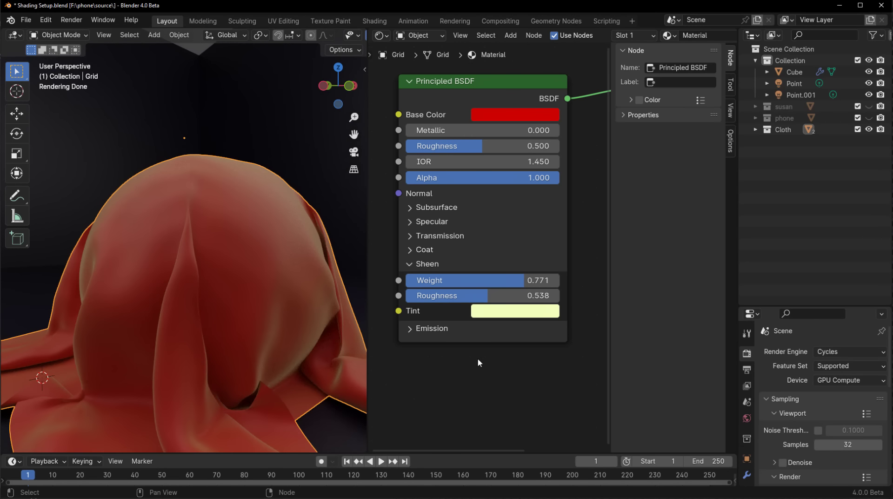
# Step: Set Sheen Weight back to 1.000, swap the Sheen panel for Coat, and compare with Blender 3.6
pyautogui.moveTo(506, 281); pyautogui.dragTo(556, 281)
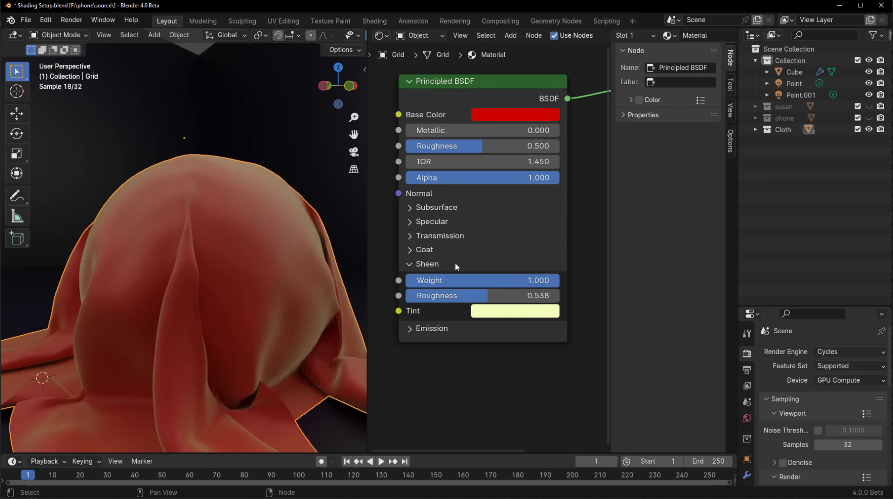
pyautogui.click(409, 263)
pyautogui.click(408, 249)
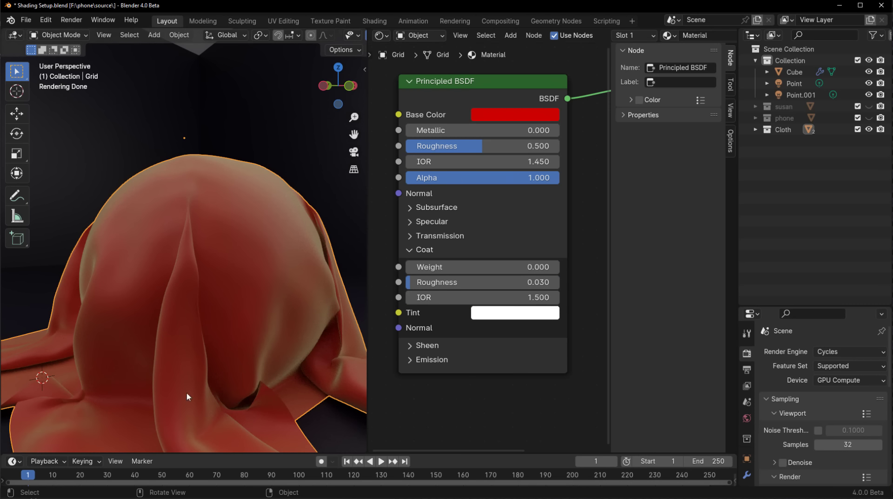
pyautogui.hotkey('alt', 'Tab')
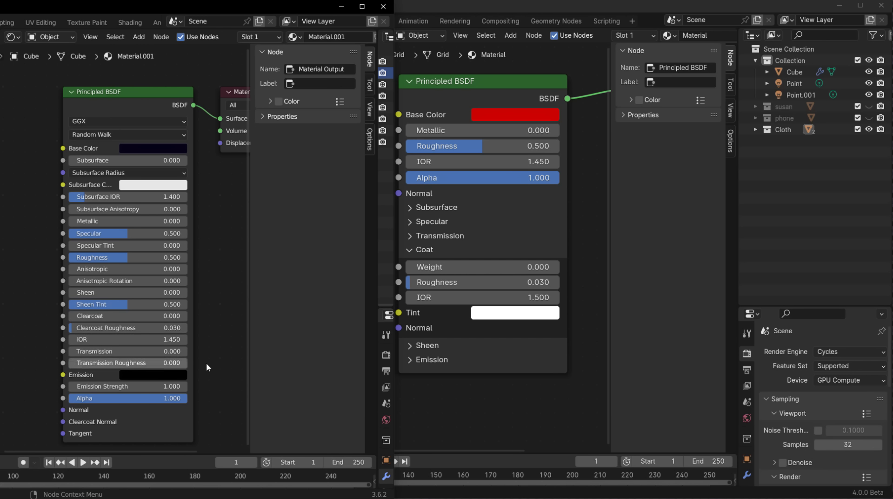
pyautogui.click(464, 408)
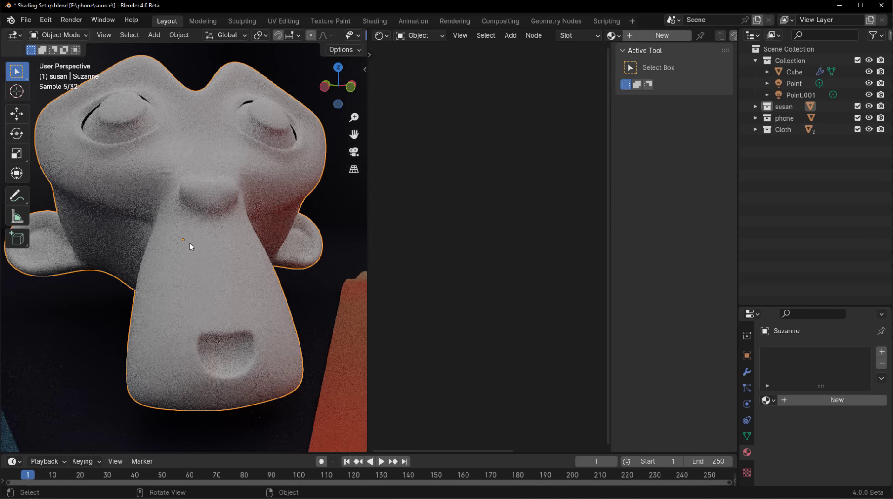
# Step: Select Suzanne, hide the phone and Cloth collections, and create Material.002
pyautogui.moveTo(189, 243); pyautogui.dragTo(228, 283, button='middle')
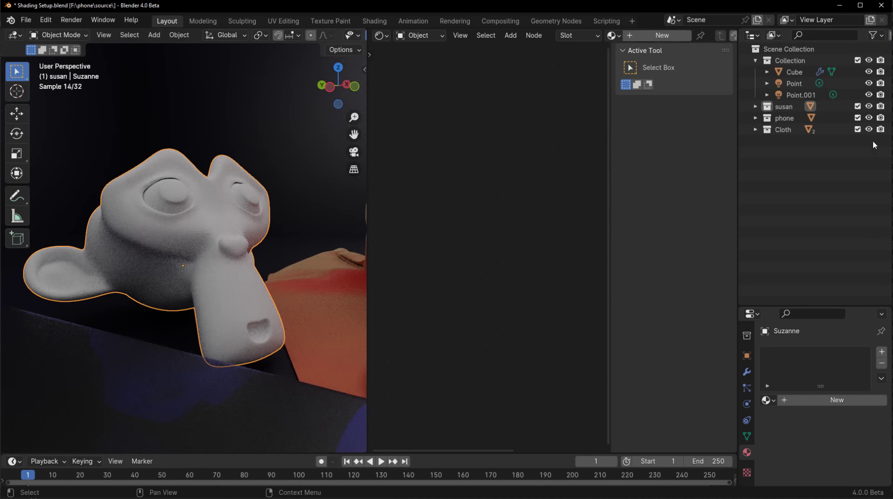
pyautogui.moveTo(869, 129); pyautogui.dragTo(869, 118)
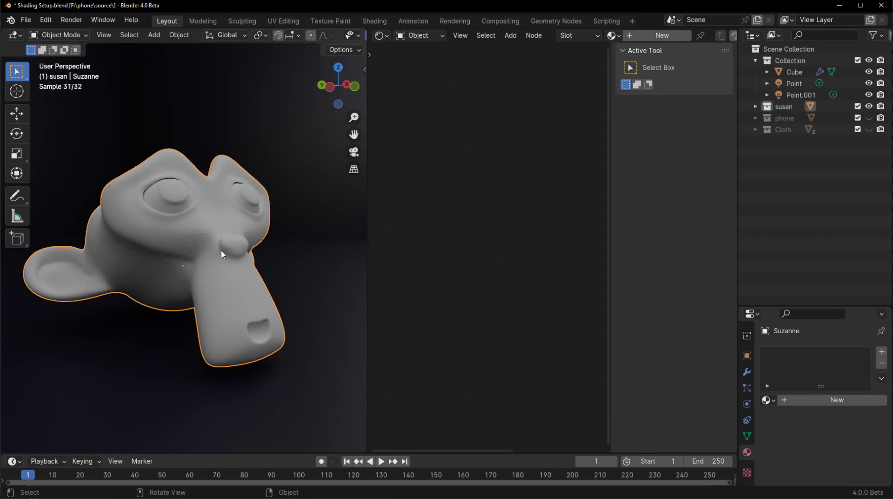
pyautogui.click(662, 36)
pyautogui.moveTo(412, 221); pyautogui.dragTo(516, 270, button='middle')
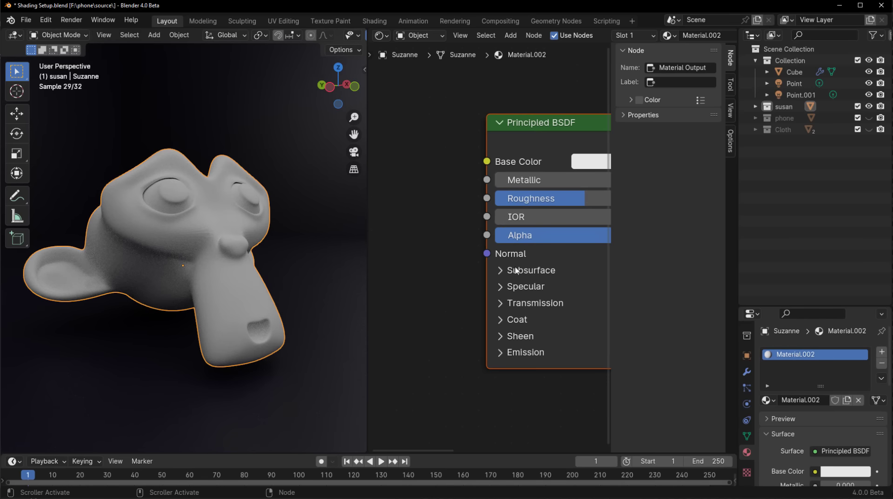
pyautogui.moveTo(473, 237); pyautogui.dragTo(442, 211, button='middle')
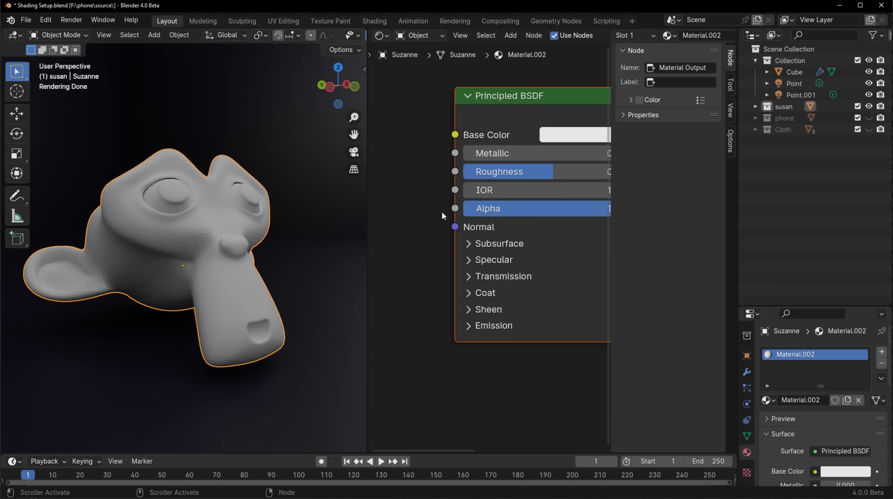
# Step: Expand the Subsurface settings and compare them with Blender 3.6's node
pyautogui.click(468, 244)
pyautogui.scroll(-1, 408, 253)
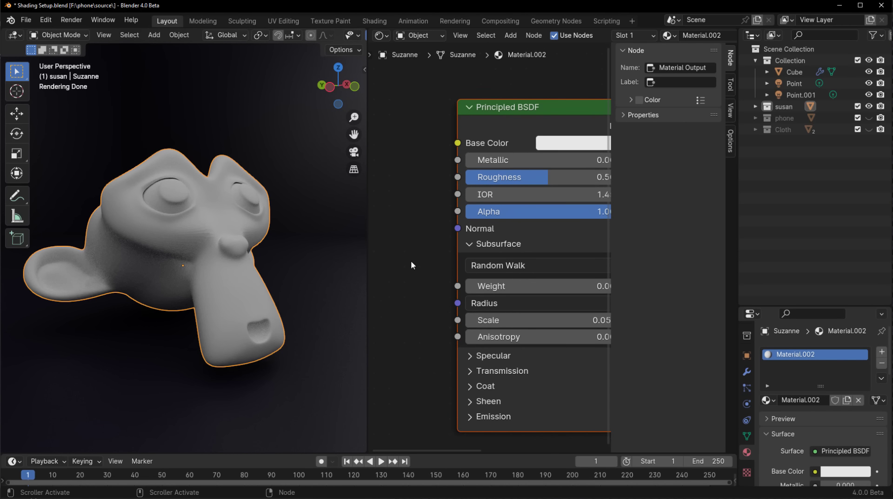
pyautogui.hotkey('alt', 'Tab')
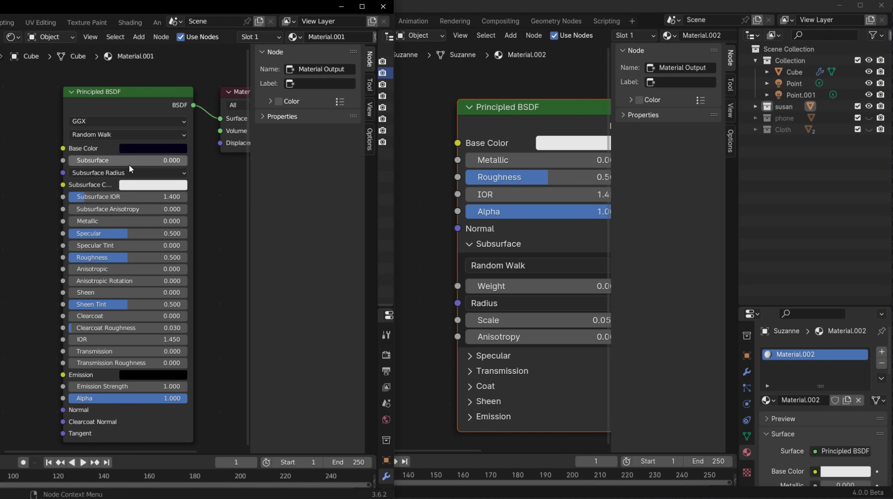
pyautogui.click(425, 330)
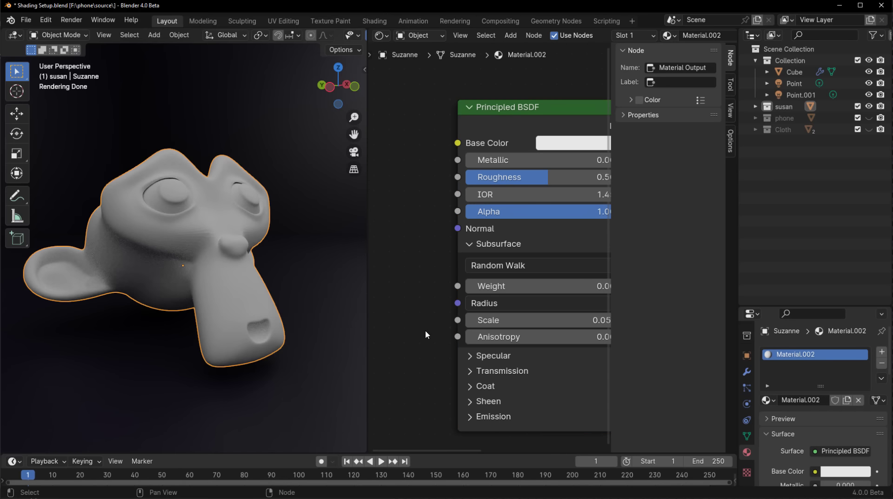
pyautogui.moveTo(438, 324); pyautogui.dragTo(381, 316, button='middle')
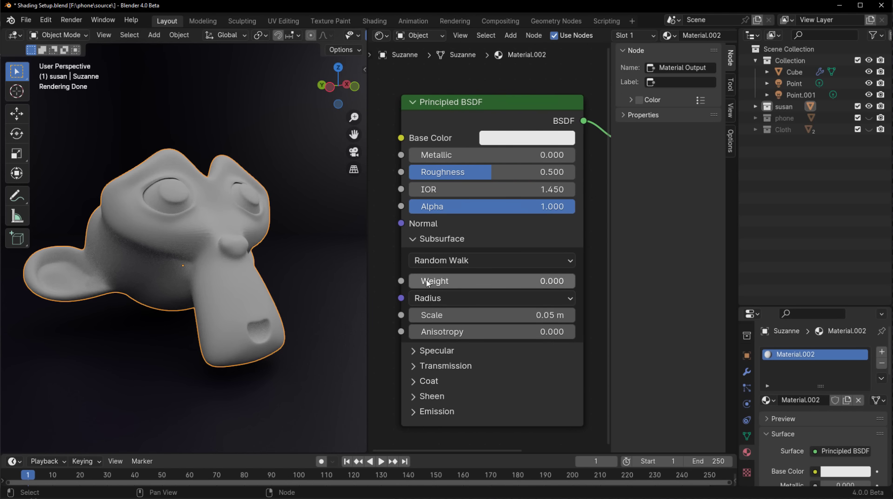
pyautogui.moveTo(427, 283); pyautogui.dragTo(565, 282)
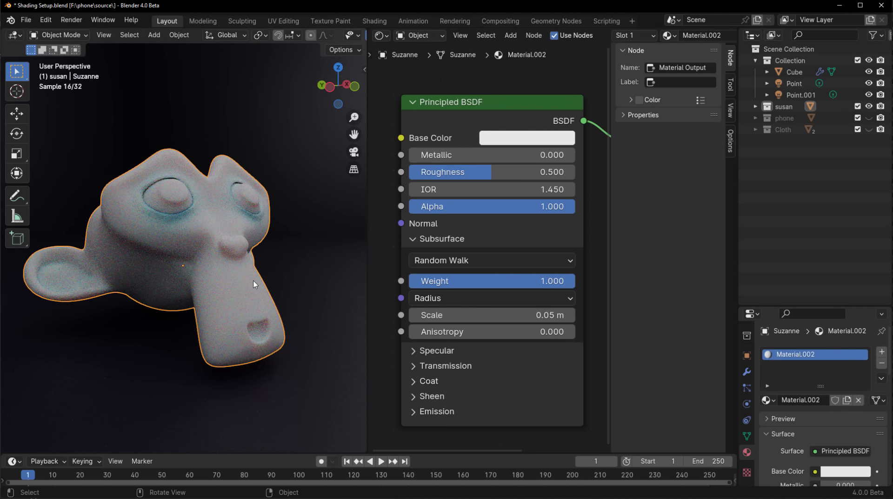
pyautogui.keyDown('ctrl'); pyautogui.moveTo(255, 283); pyautogui.dragTo(226, 309, button='middle'); pyautogui.keyUp('ctrl')
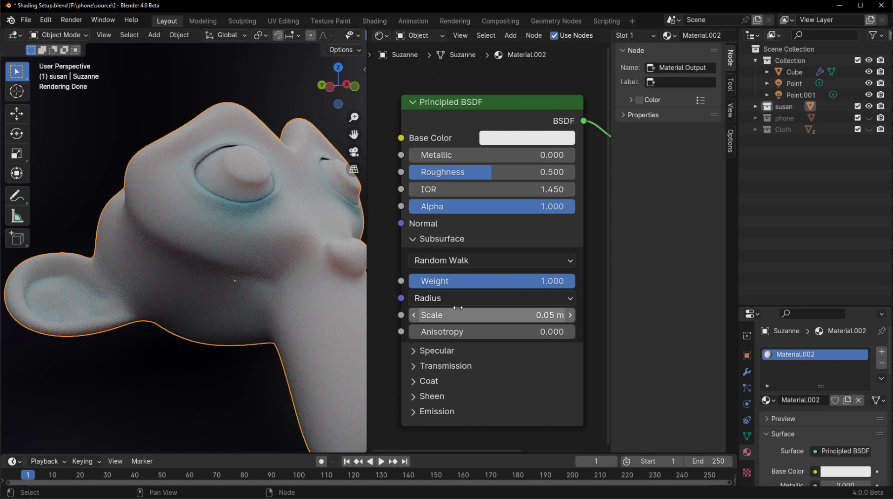
pyautogui.click(471, 296)
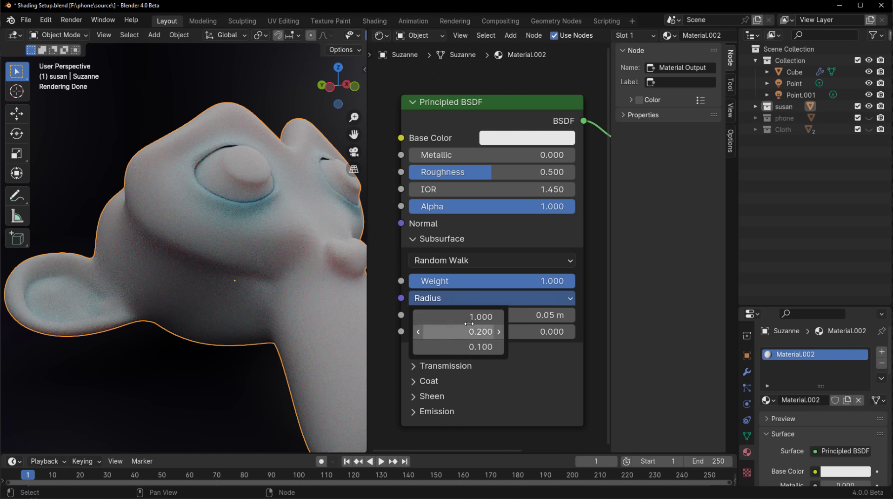
pyautogui.click(493, 300)
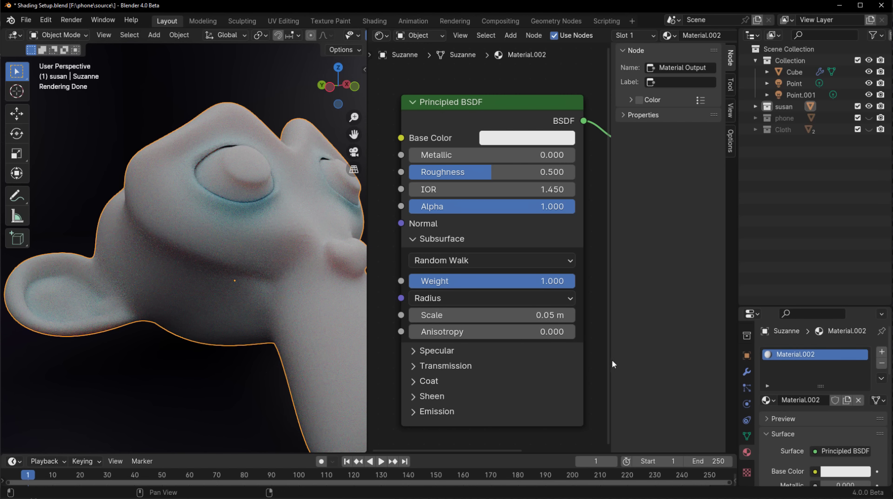
pyautogui.scroll(4, 201, 239)
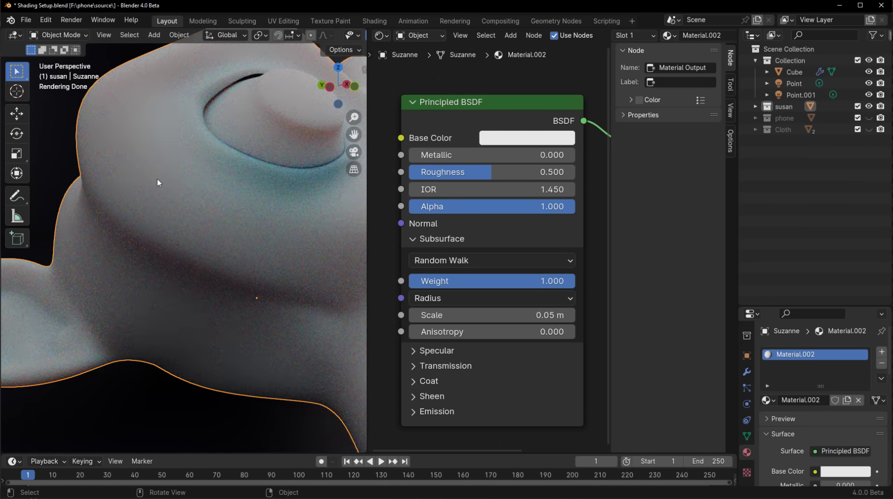
pyautogui.scroll(-4, 161, 233)
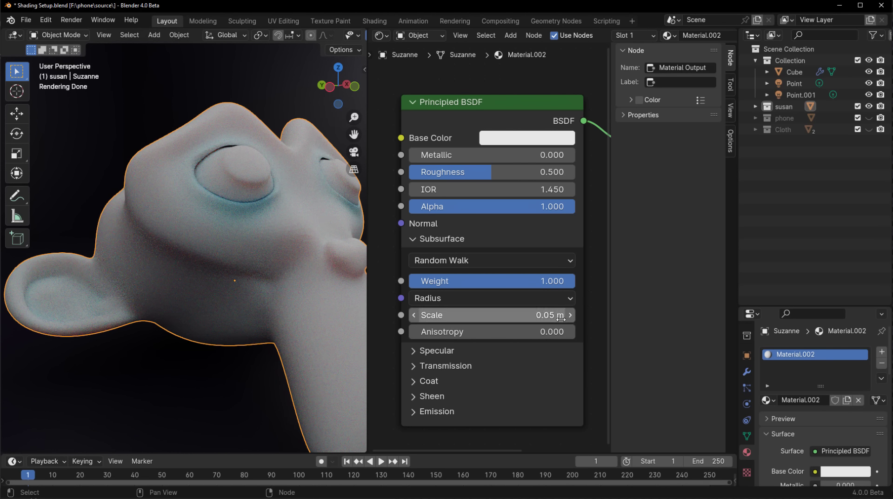
pyautogui.click(450, 298)
pyautogui.click(450, 298)
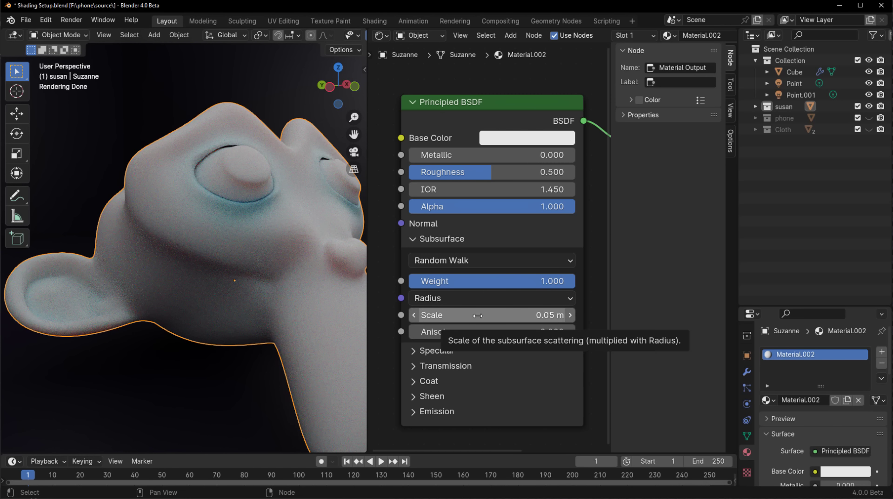
pyautogui.click(463, 299)
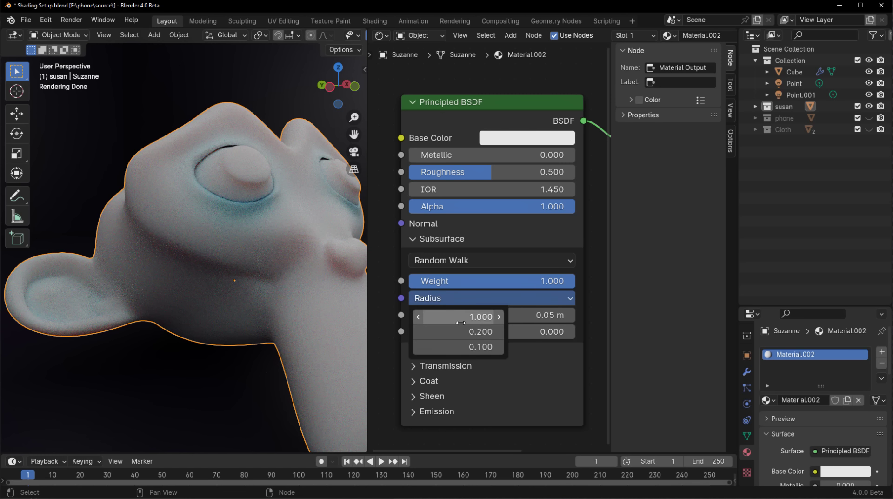
pyautogui.click(539, 314)
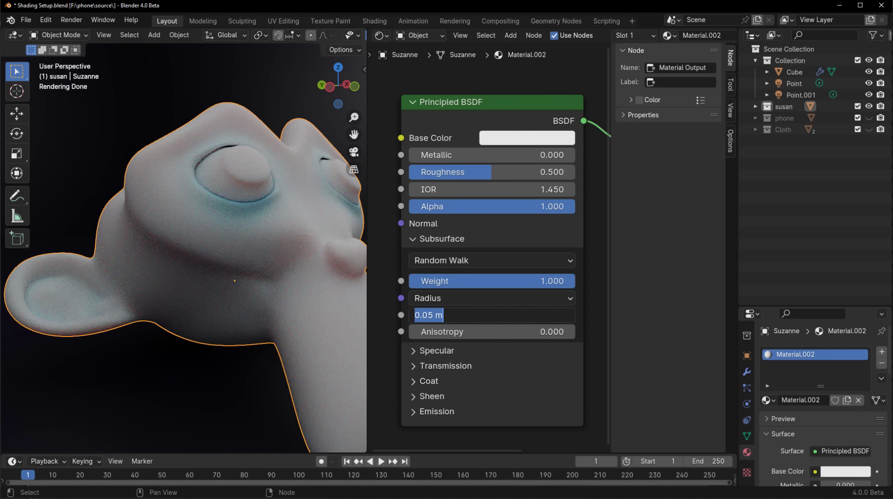
pyautogui.write('1.3')
pyautogui.press('Return')
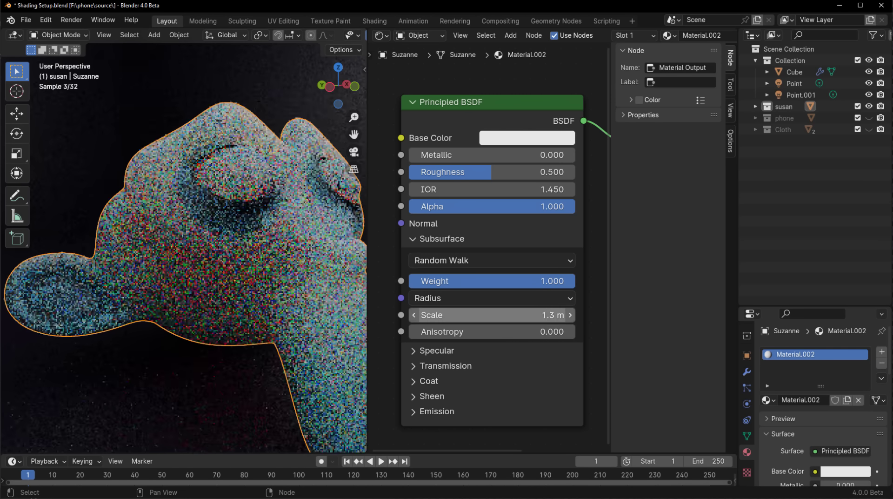
pyautogui.click(448, 300)
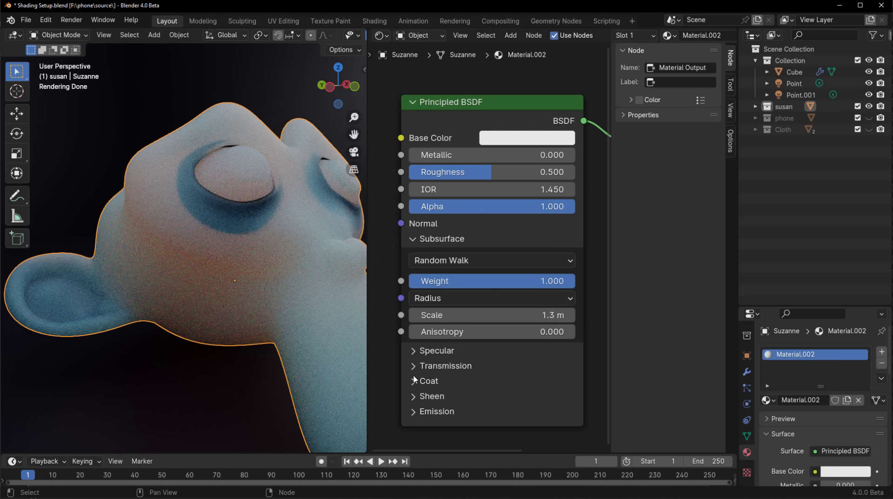
pyautogui.click(477, 315)
pyautogui.write('0.0')
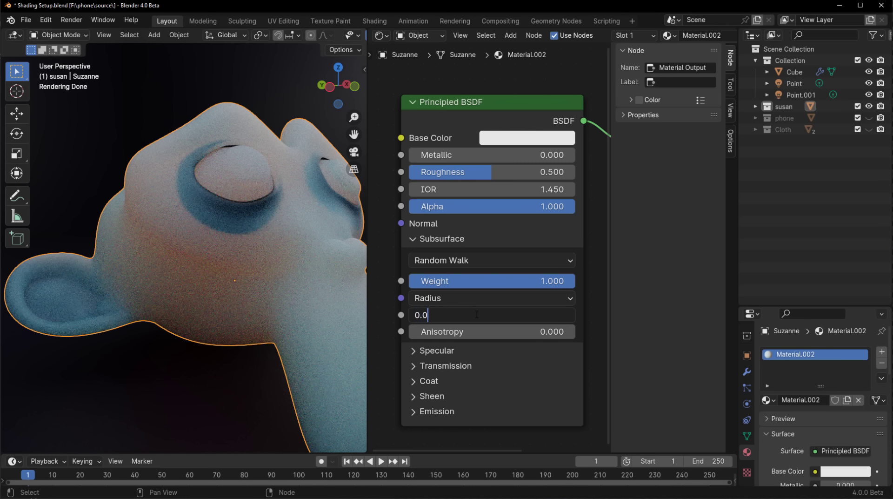
pyautogui.write('5')
pyautogui.press('Return')
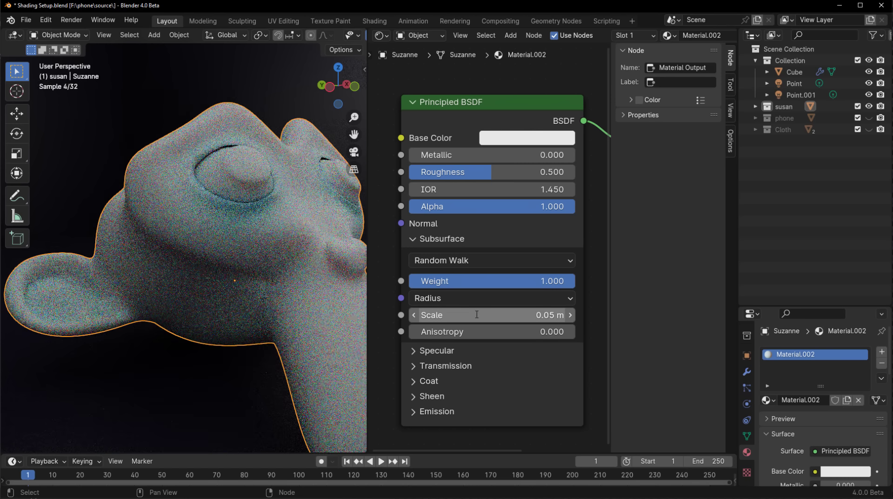
pyautogui.click(527, 138)
pyautogui.click(576, 268)
# Step: Give Suzanne a peach salmon base colour (H 0.053, S 0.702)
pyautogui.moveTo(599, 339)
pyautogui.mouseDown()
pyautogui.moveTo(576, 339)
pyautogui.moveTo(595, 339)
pyautogui.mouseUp()
pyautogui.hotkey('ctrl', 'v')
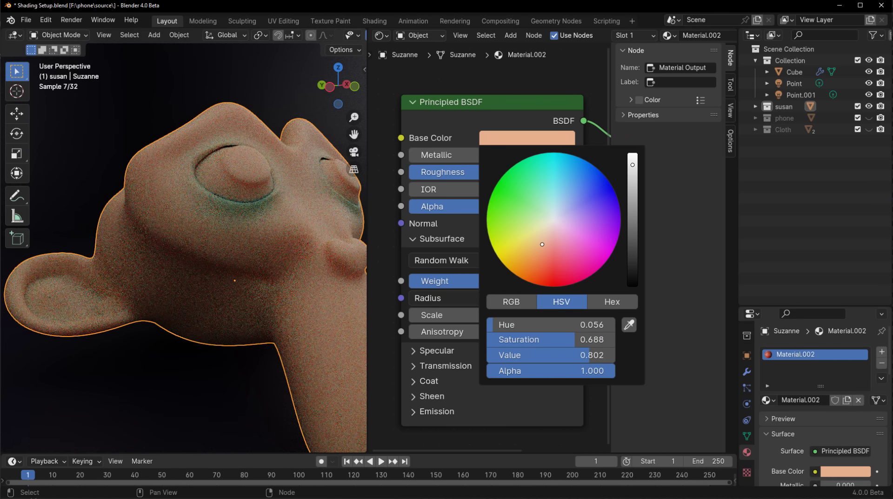
pyautogui.moveTo(542, 244); pyautogui.dragTo(542, 244)
pyautogui.moveTo(260, 280); pyautogui.dragTo(297, 275, button='middle')
# Step: Keep Random Walk as Subsurface Method, then switch to the cloth material and lower Sheen Roughness
pyautogui.click(445, 261)
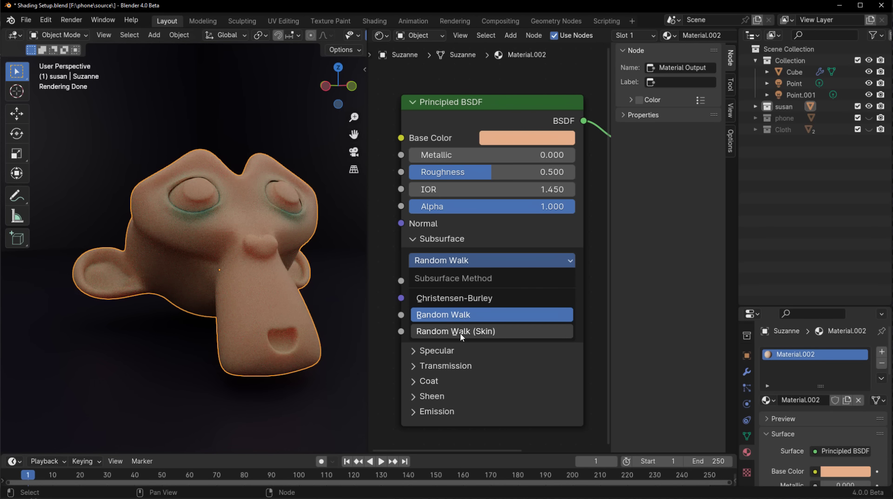
pyautogui.click(386, 343)
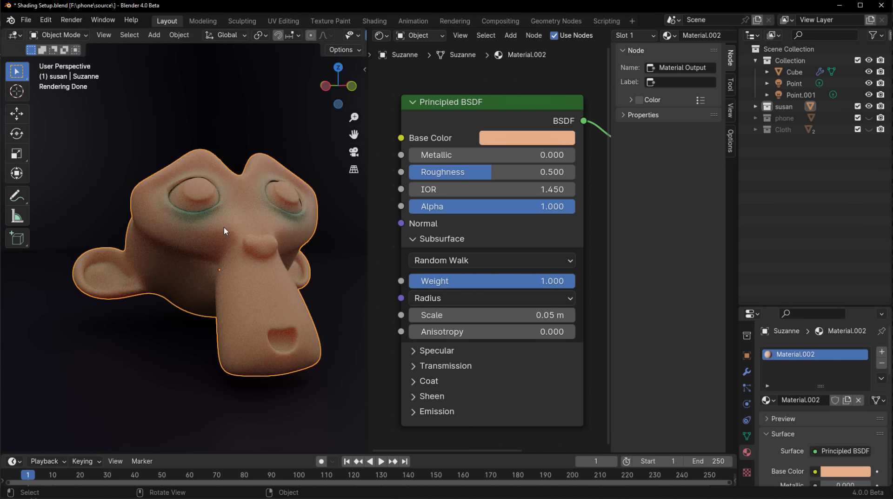
pyautogui.click(429, 240)
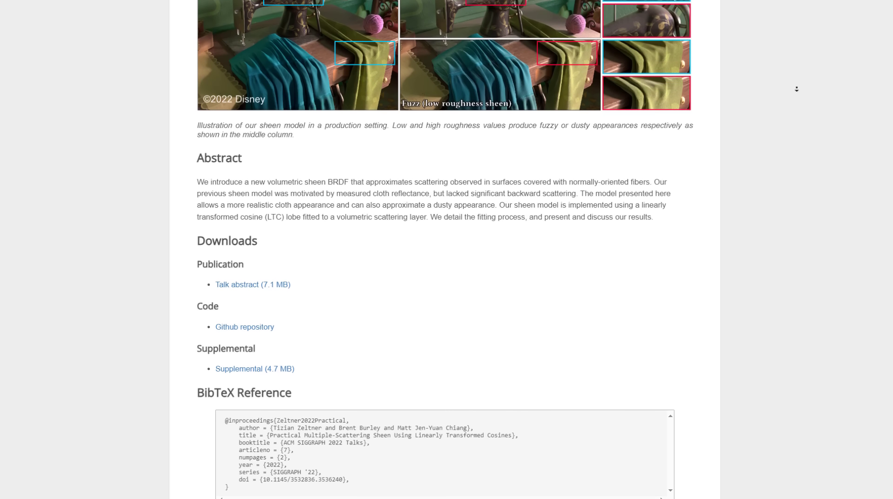
pyautogui.click(744, 127)
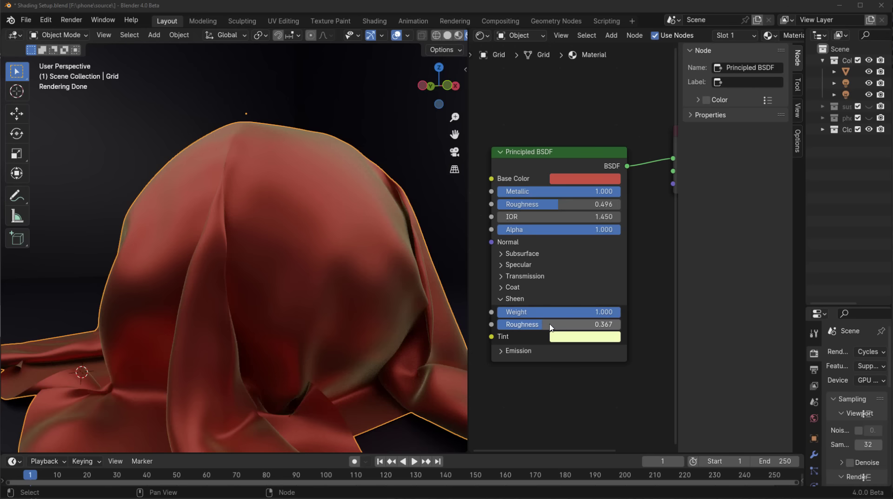
pyautogui.moveTo(555, 322); pyautogui.dragTo(540, 321)
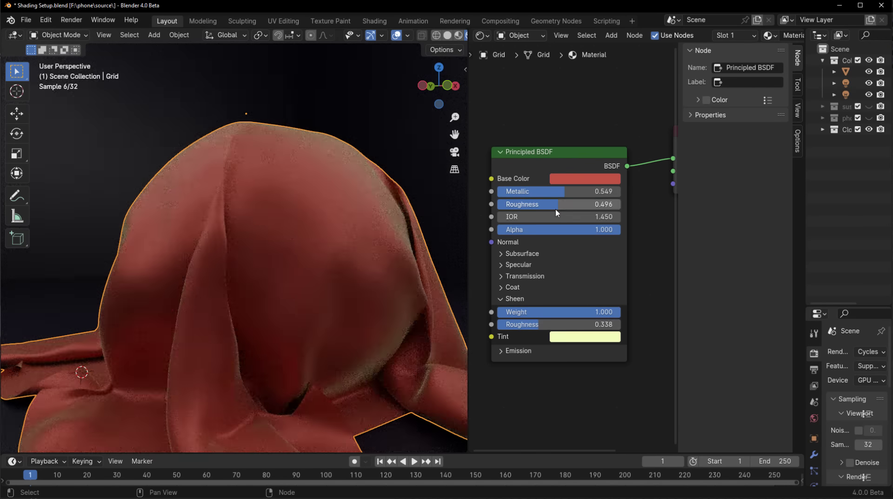
# Step: Set the cloth's Metallic to 0.182 and Roughness 0.871, with Sheen Roughness typed as 0.338
pyautogui.scroll(-3, 285, 255)
pyautogui.moveTo(540, 324); pyautogui.dragTo(568, 324)
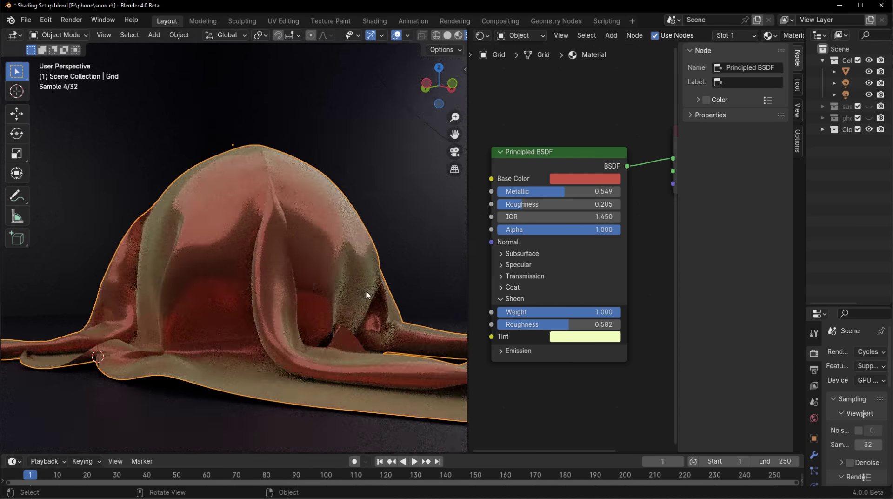
pyautogui.scroll(3, 369, 295)
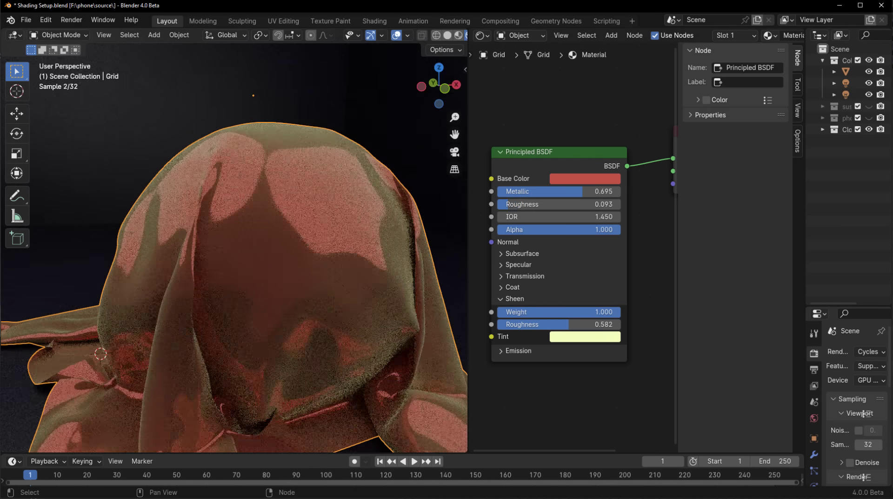
pyautogui.moveTo(558, 191); pyautogui.dragTo(549, 192)
pyautogui.moveTo(382, 260); pyautogui.dragTo(441, 275, button='middle')
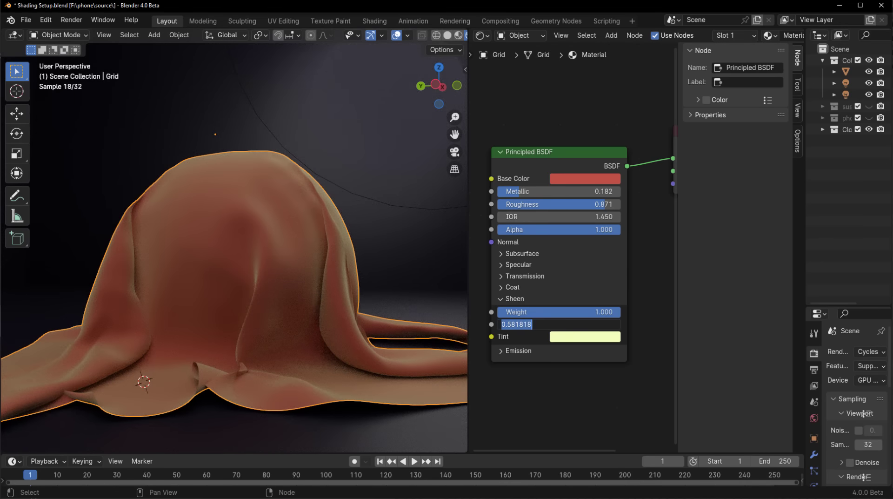
pyautogui.write('0.338')
pyautogui.press('Return')
pyautogui.scroll(3, 252, 305)
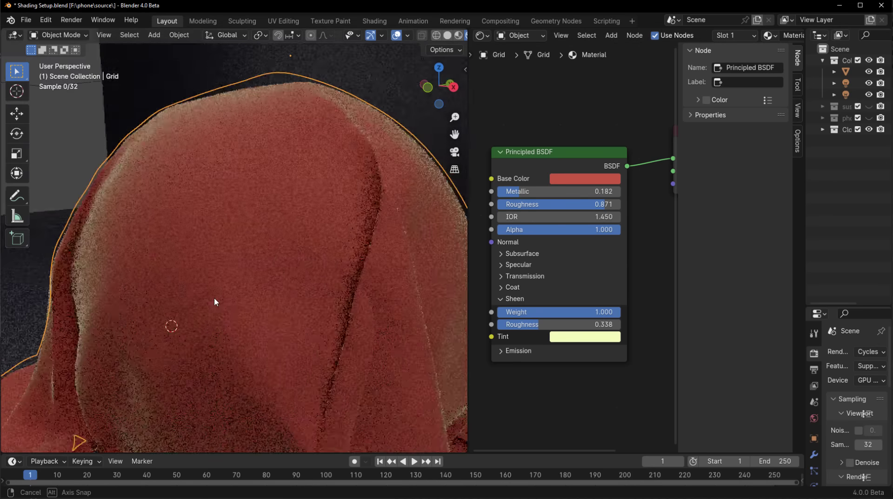